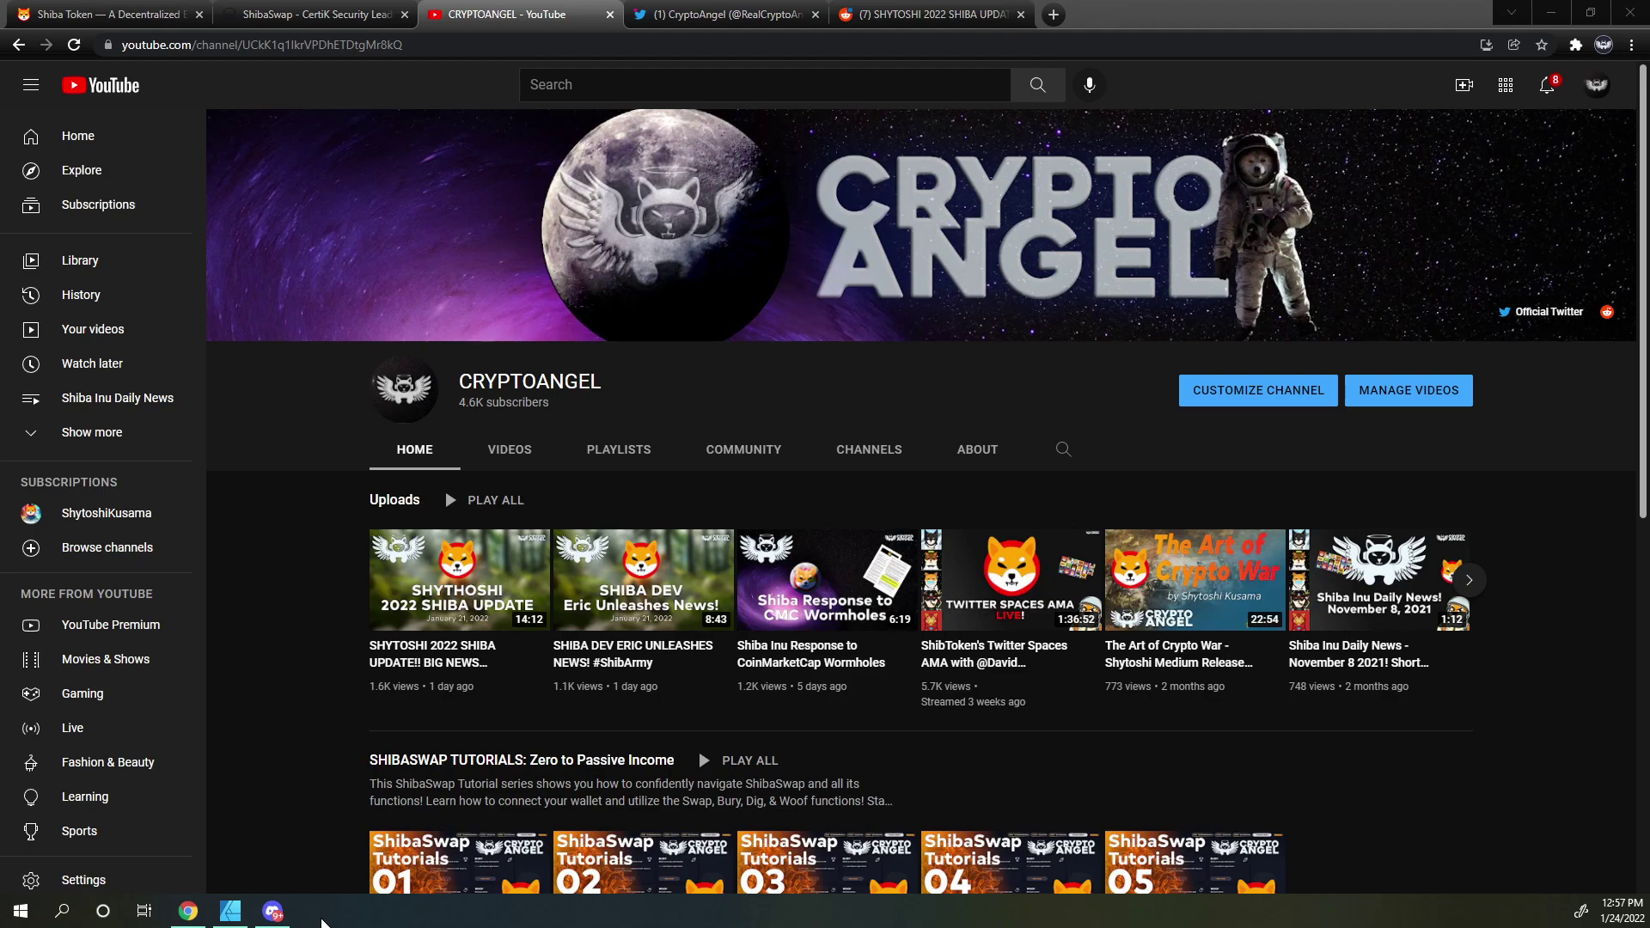
Step: Bring the 'Shiba Leak' document with the hammer-holding Shiba to the front in Affinity Designer
{"action": "left_click", "coordinate": [230, 911]}
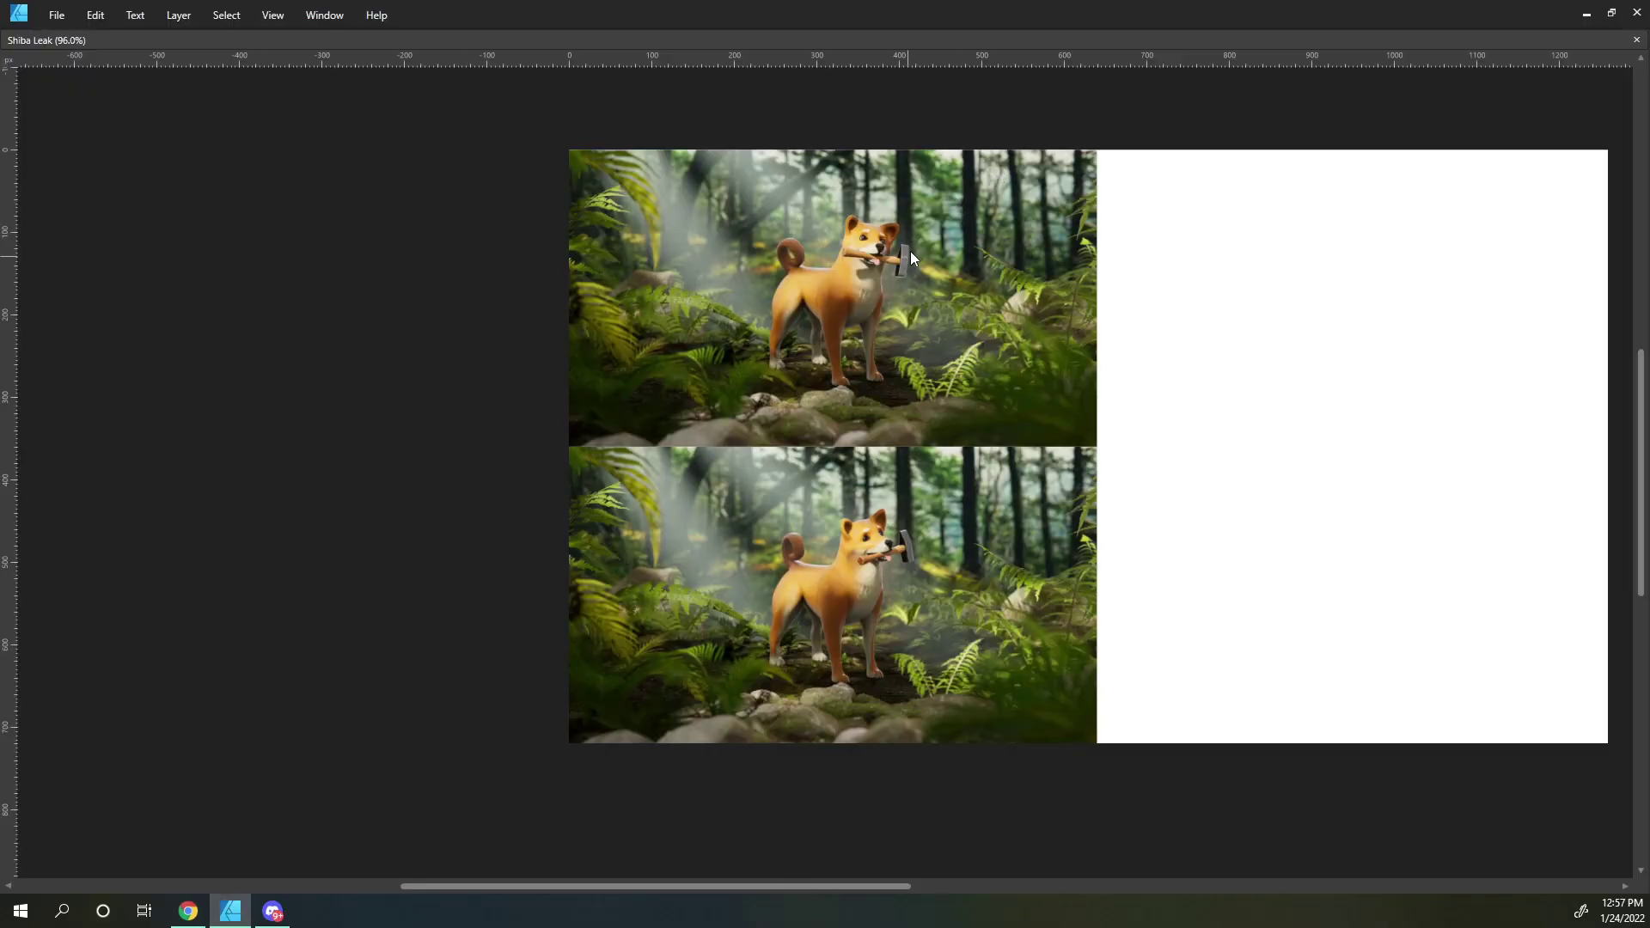
{"action": "scroll", "coordinate": [917, 242], "scroll_direction": "up", "scroll_amount": 2}
{"action": "scroll", "coordinate": [918, 237], "scroll_direction": "up", "scroll_amount": 2}
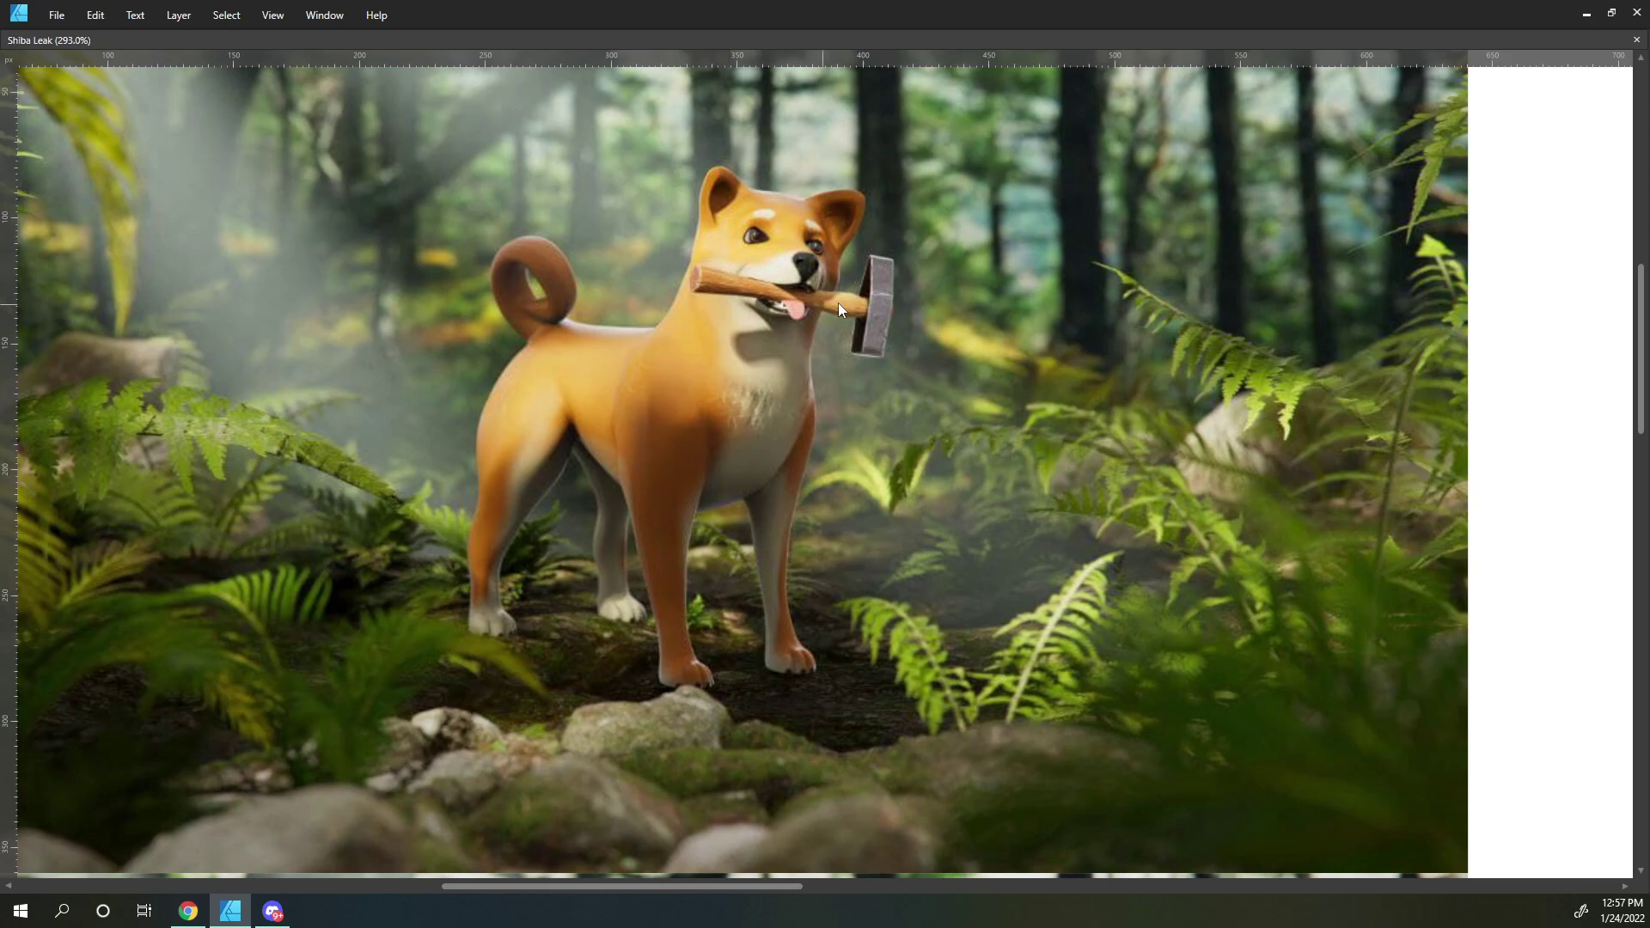
{"action": "scroll", "coordinate": [831, 295], "scroll_direction": "up", "scroll_amount": 2}
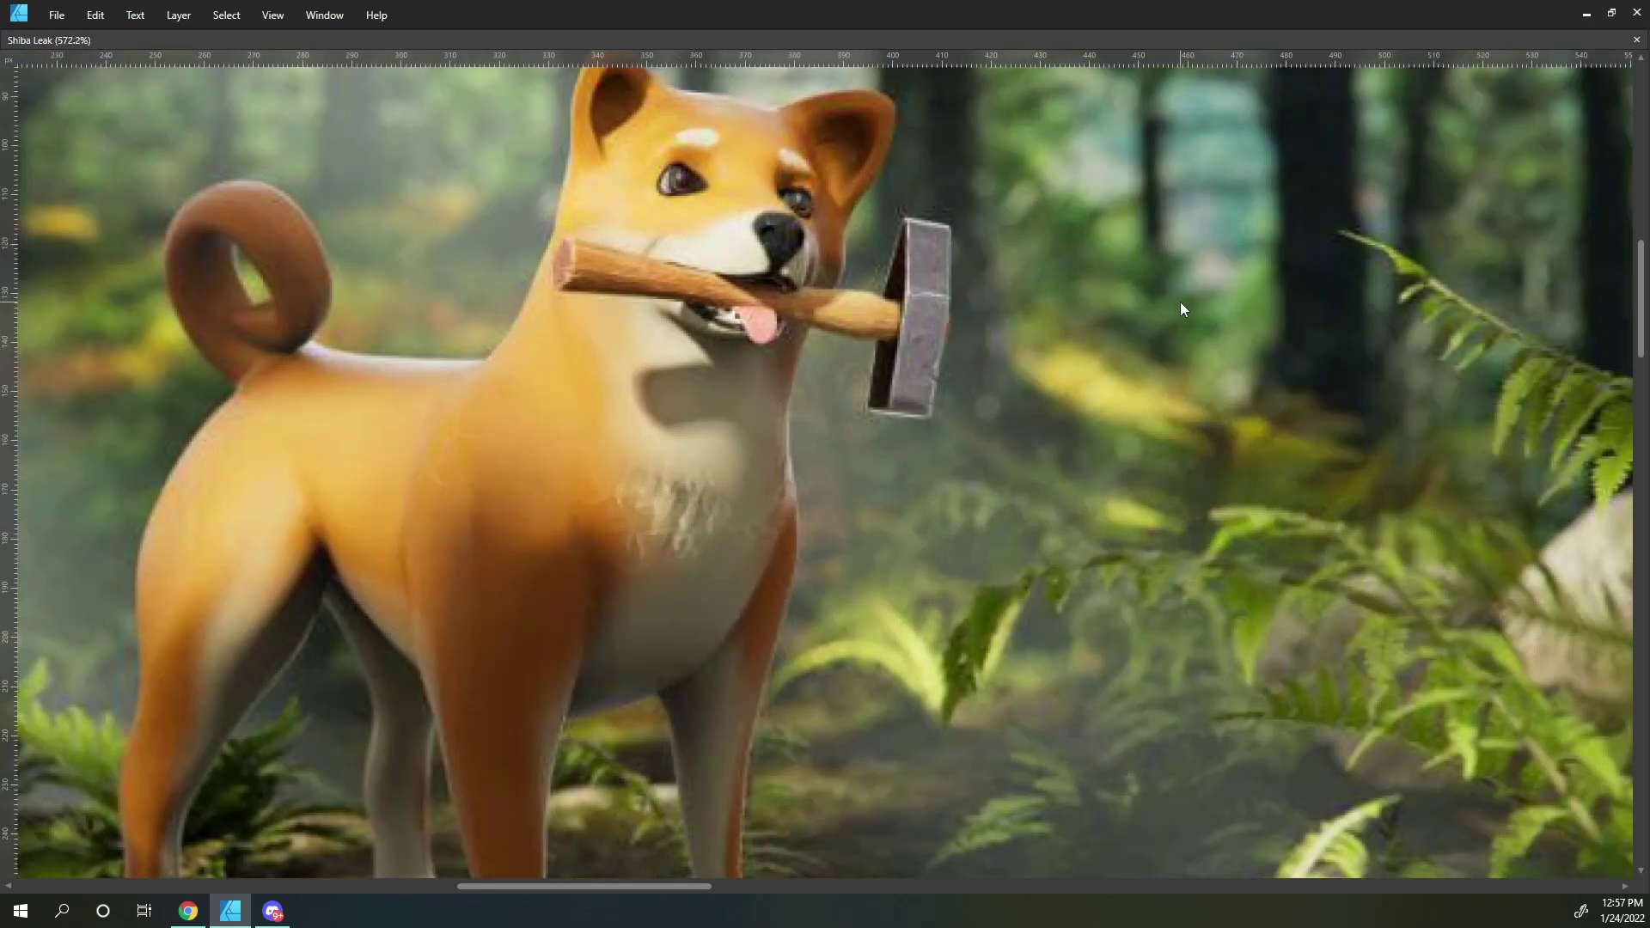
{"action": "scroll", "coordinate": [1210, 321], "scroll_direction": "down", "scroll_amount": 2}
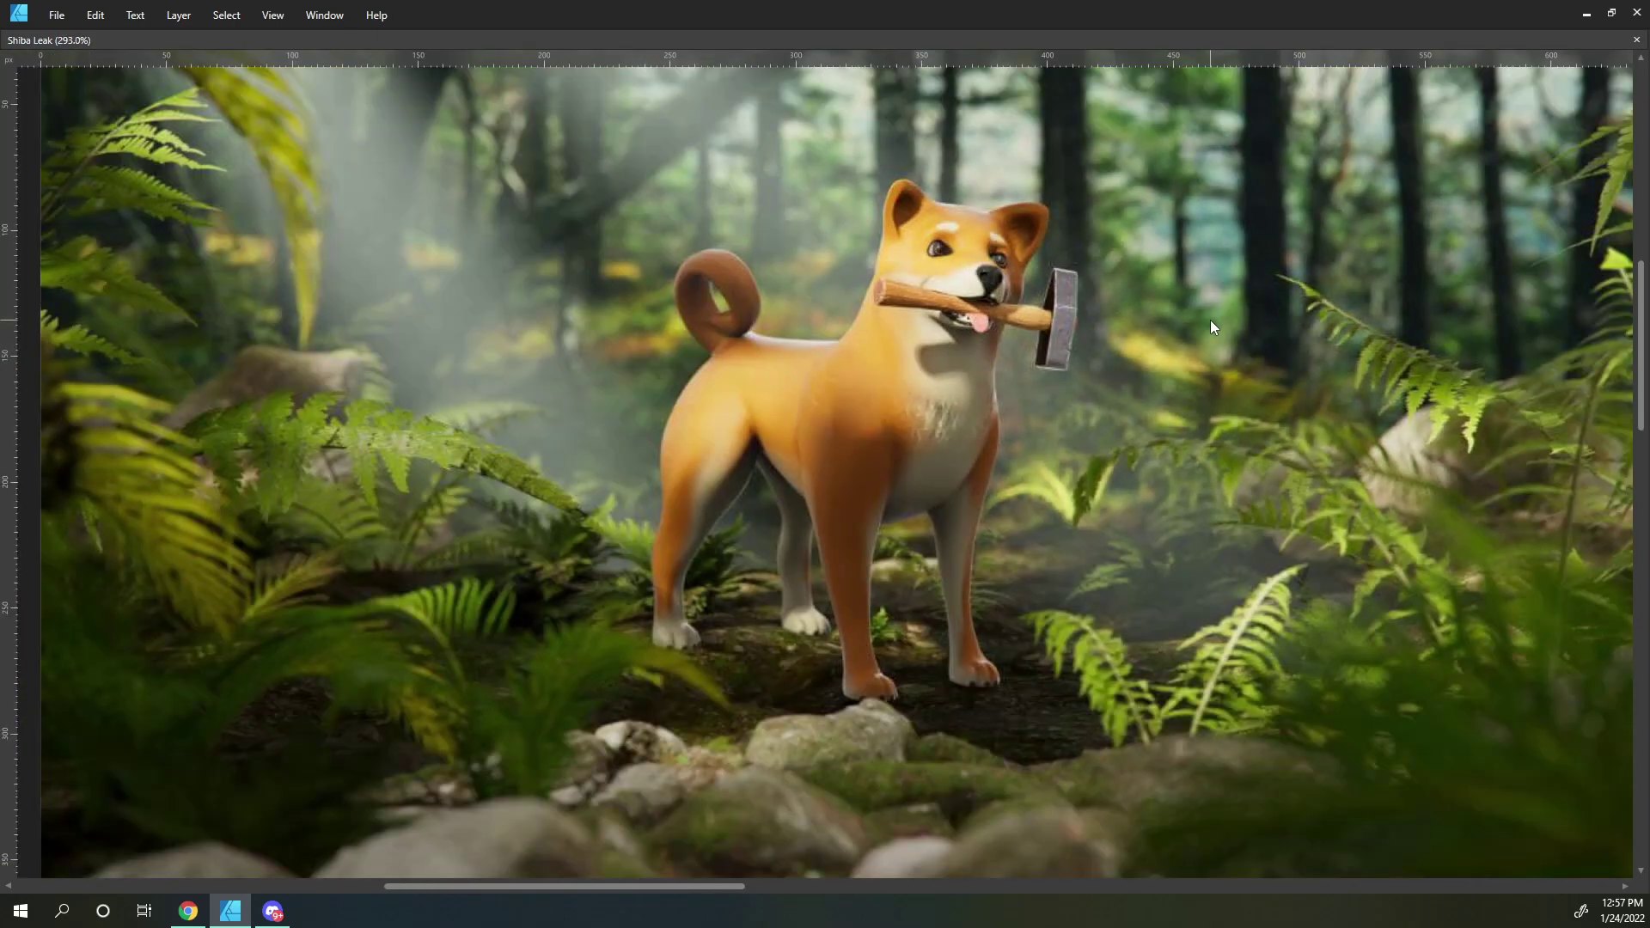
{"action": "scroll", "coordinate": [1046, 381], "scroll_direction": "down", "scroll_amount": 1}
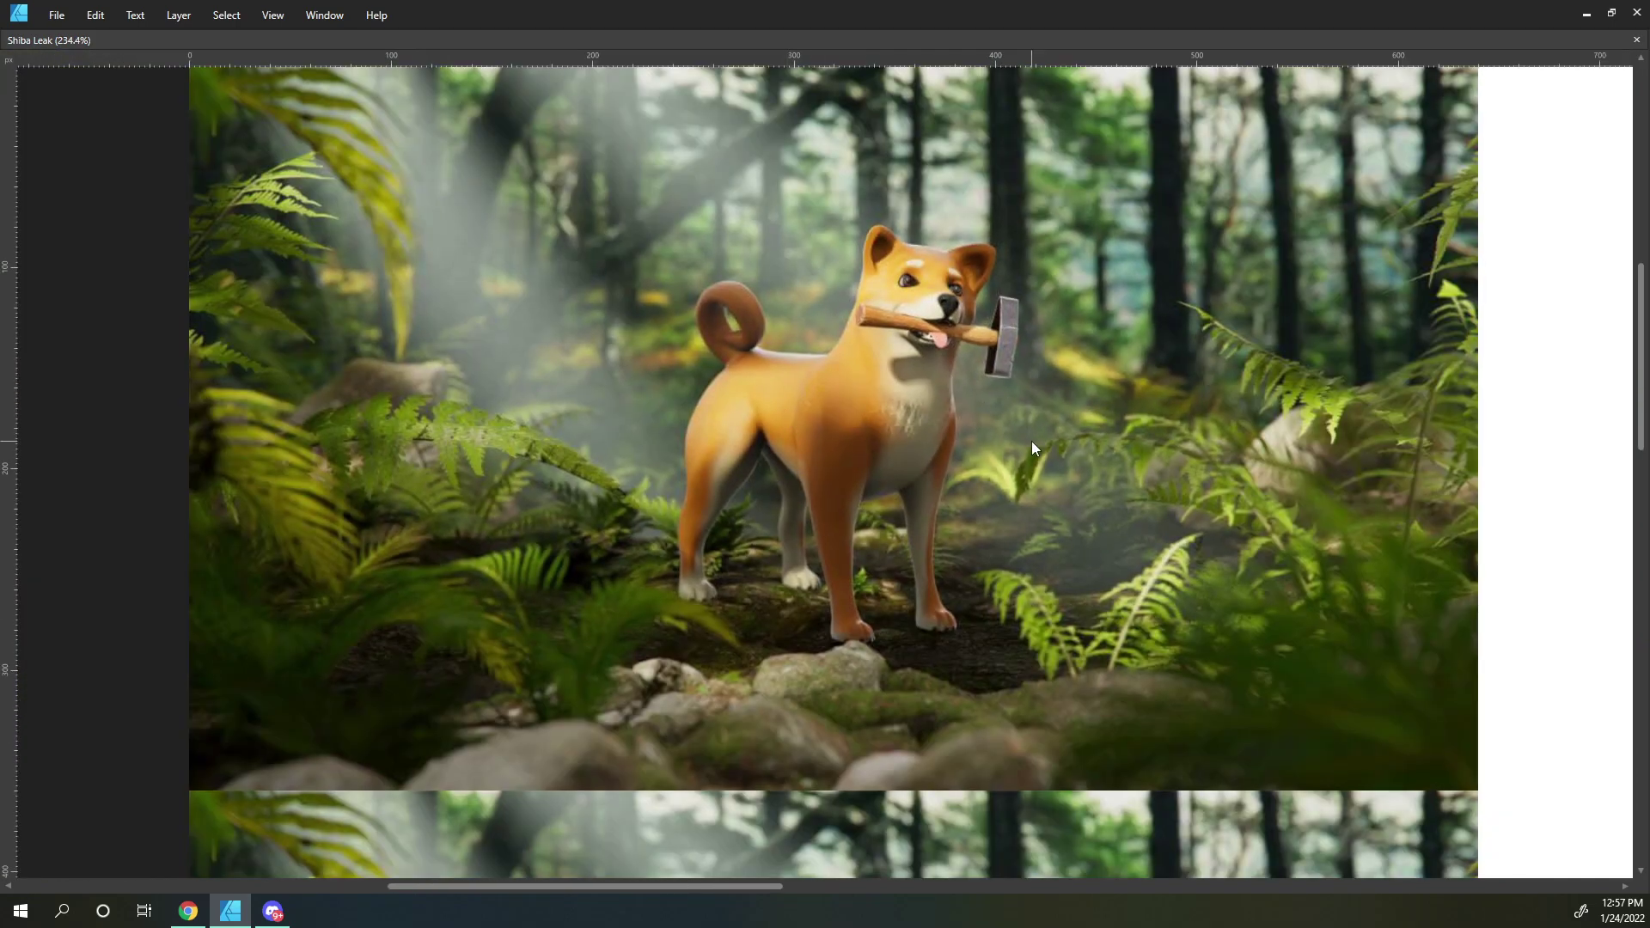
{"action": "scroll", "coordinate": [1032, 441], "scroll_direction": "down", "scroll_amount": 3}
{"action": "scroll", "coordinate": [1032, 441], "scroll_direction": "down", "scroll_amount": 3}
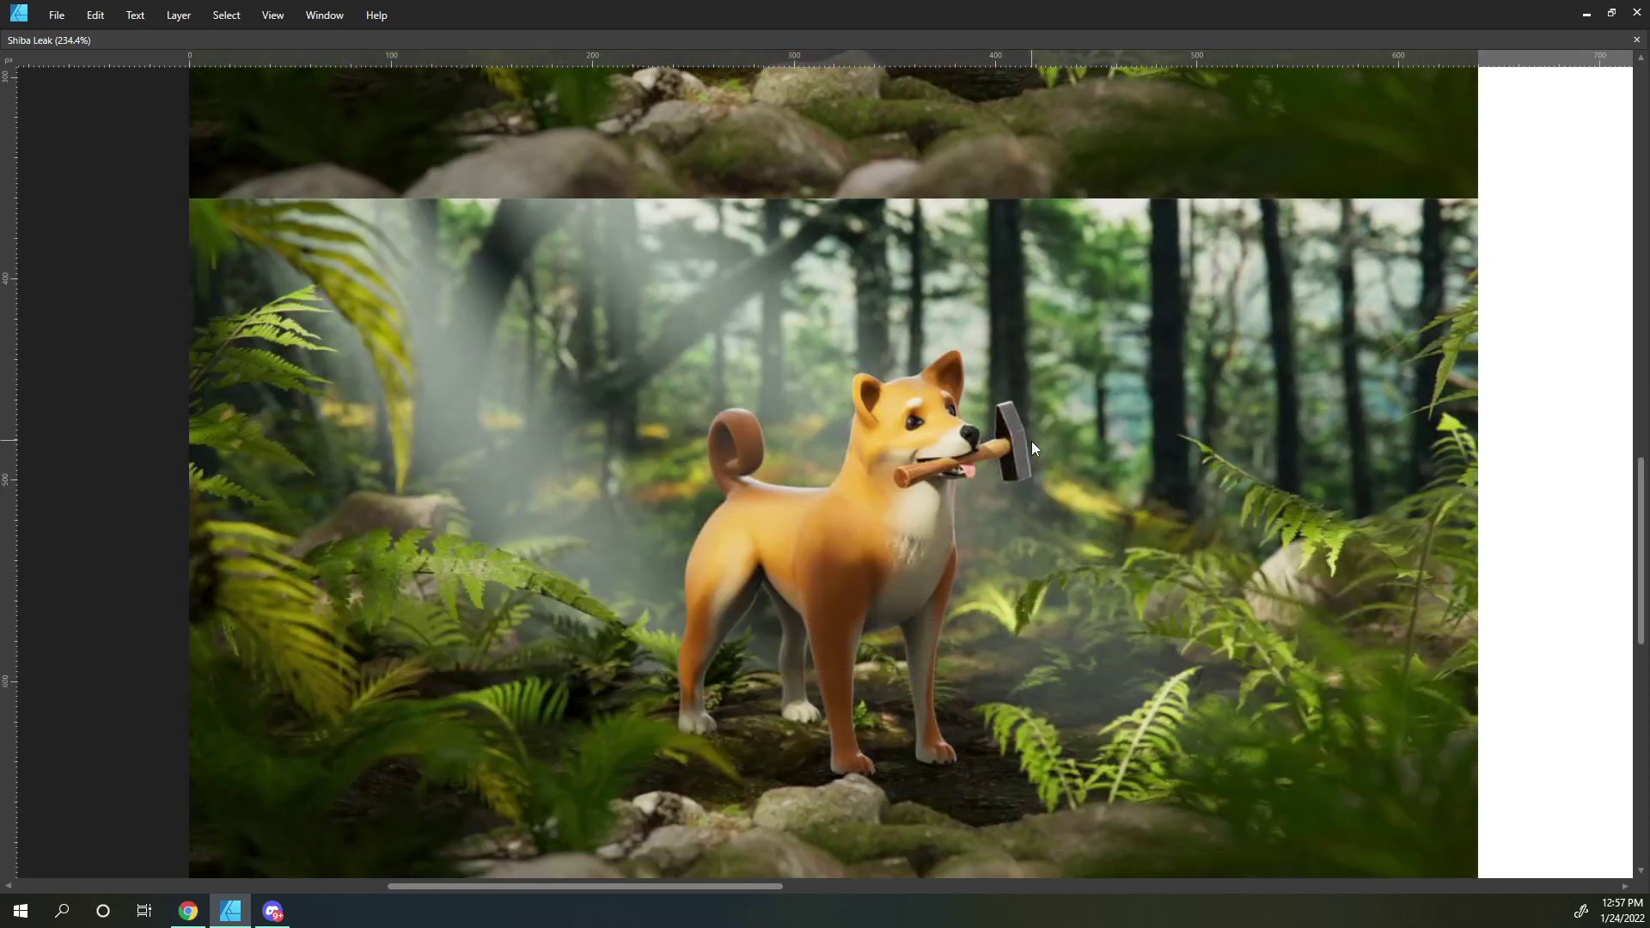
{"action": "scroll", "coordinate": [1032, 441], "scroll_direction": "down", "scroll_amount": 3}
{"action": "scroll", "coordinate": [1032, 442], "scroll_direction": "down", "scroll_amount": 1}
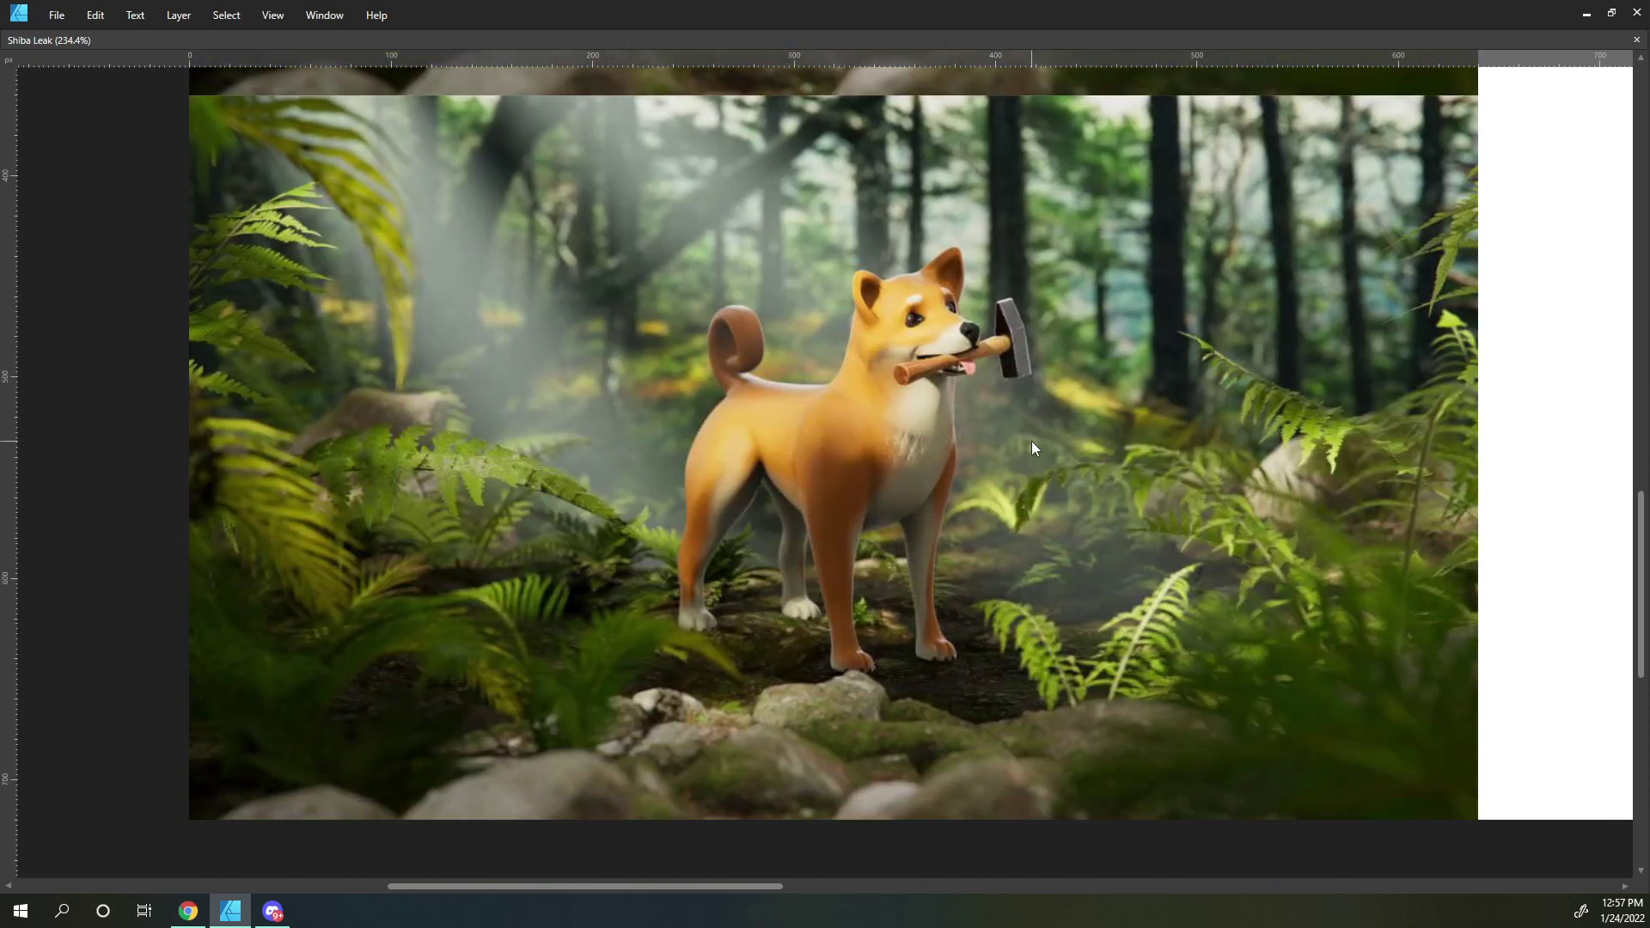
{"action": "scroll", "coordinate": [1066, 352], "scroll_direction": "up", "scroll_amount": 1}
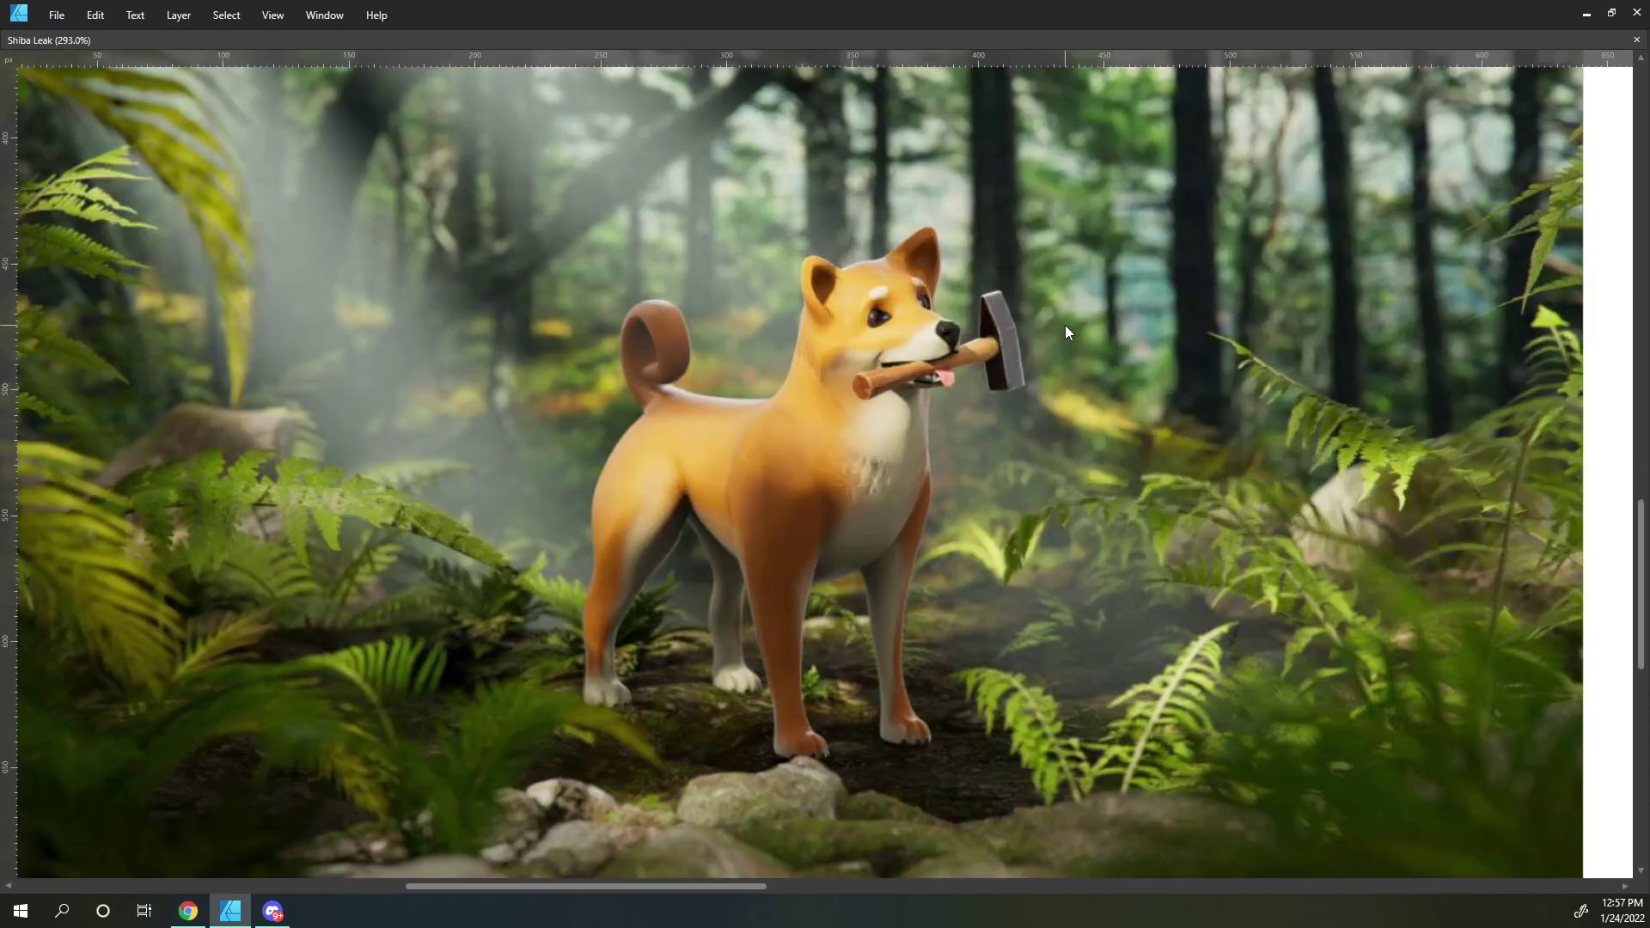
{"action": "scroll", "coordinate": [1066, 325], "scroll_direction": "up", "scroll_amount": 1}
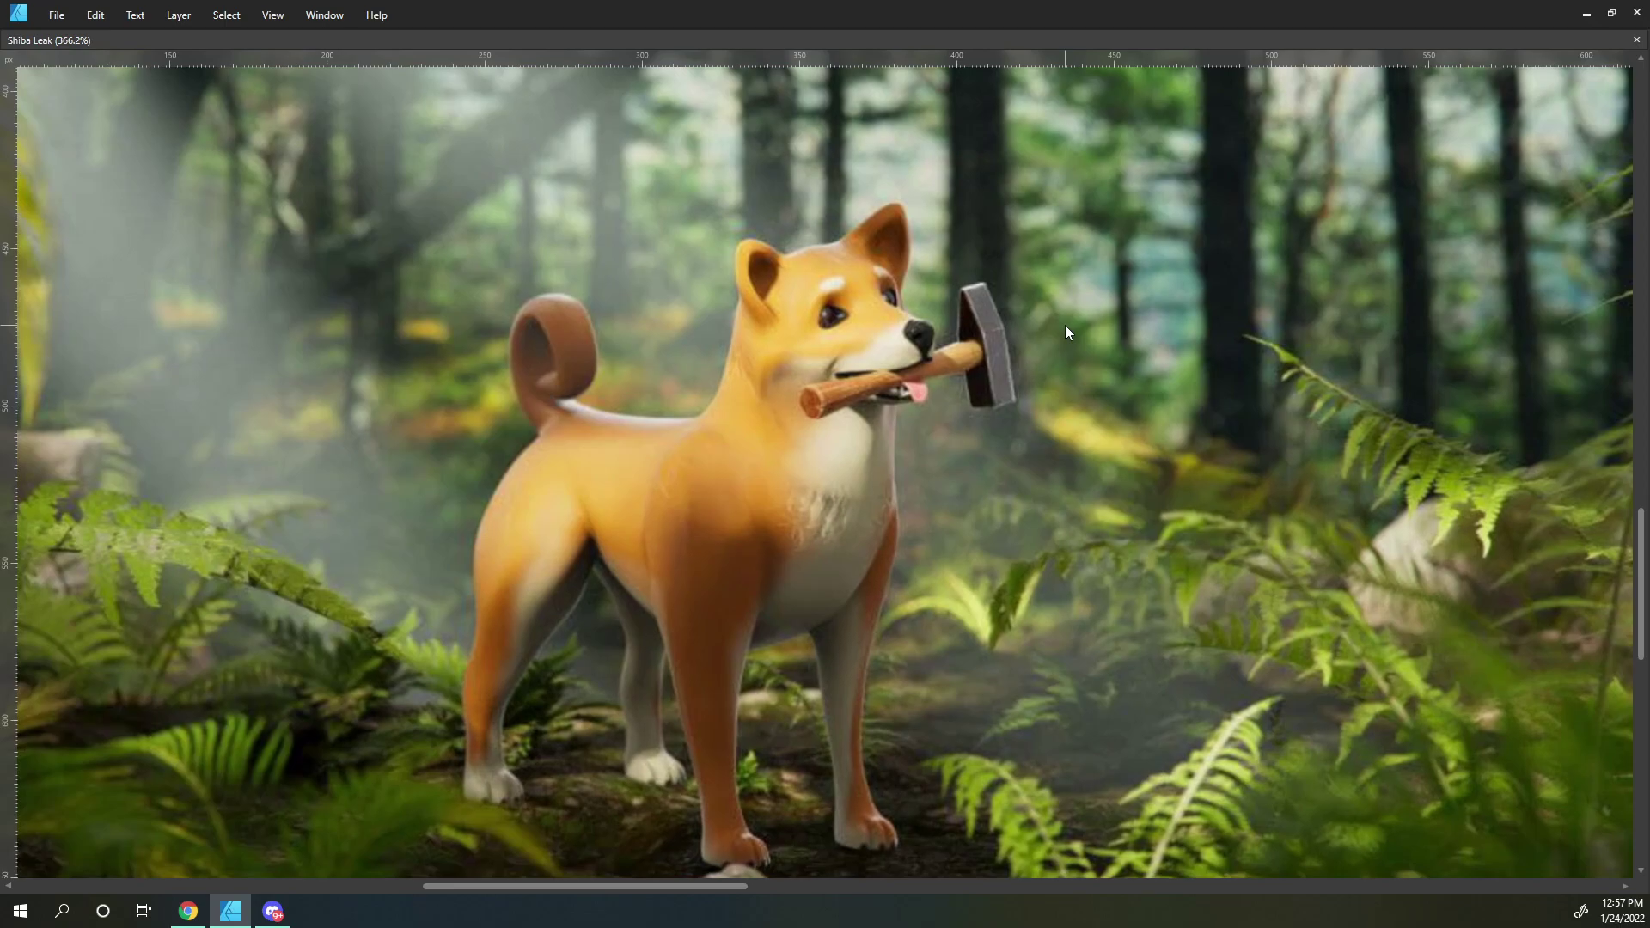
{"action": "scroll", "coordinate": [1066, 325], "scroll_direction": "down", "scroll_amount": 2}
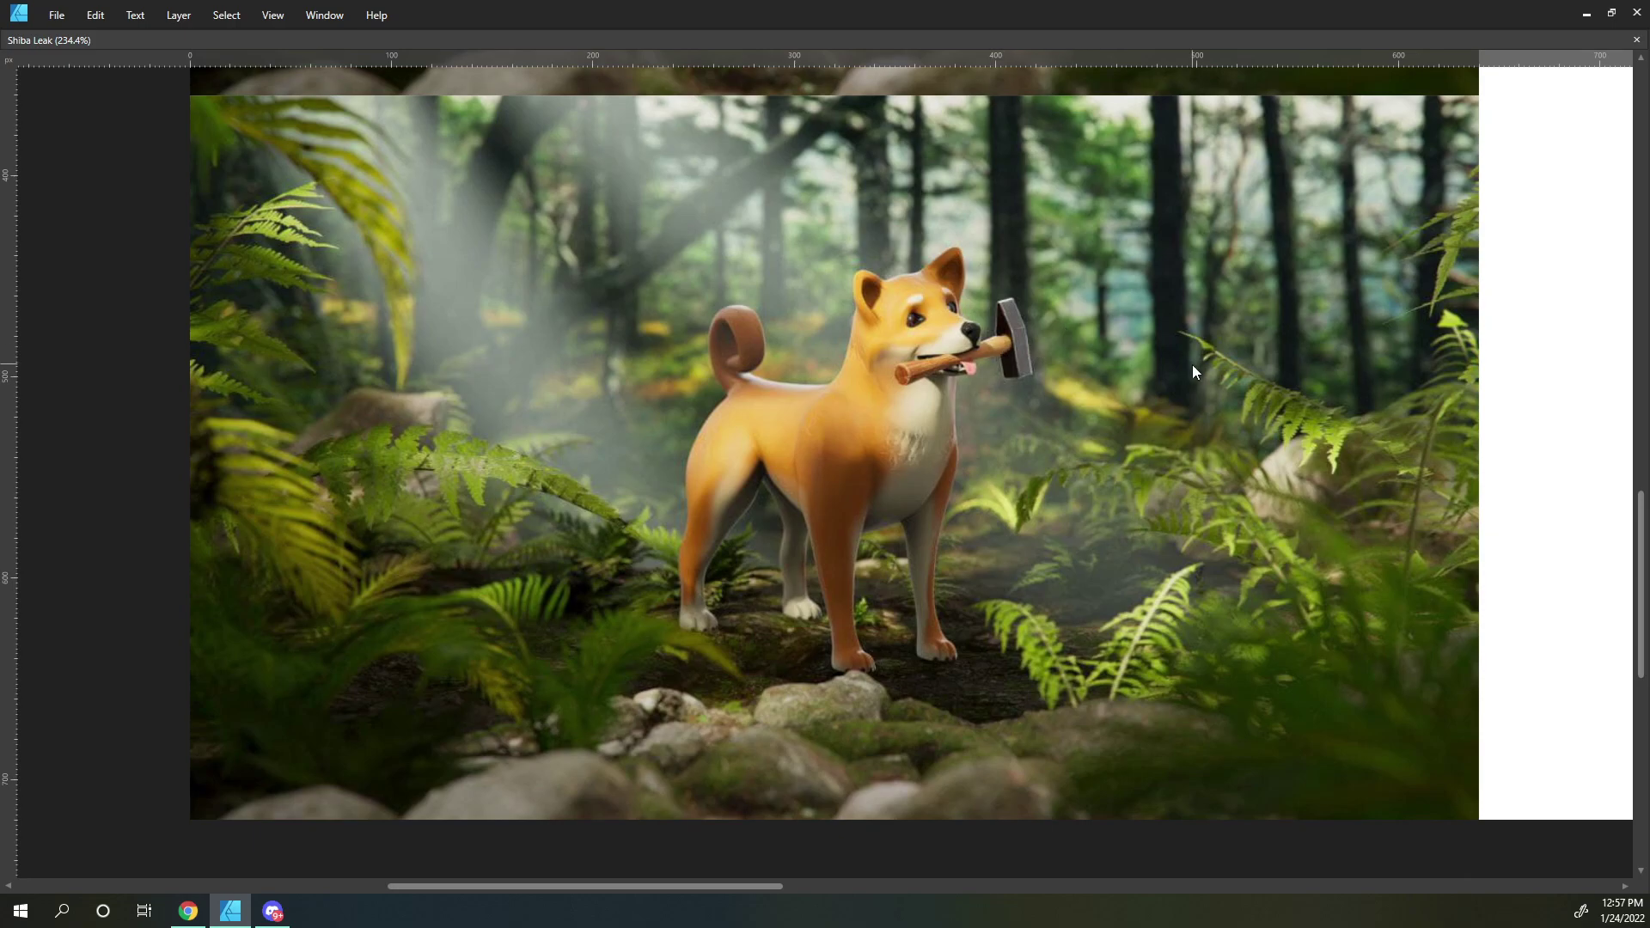
{"action": "scroll", "coordinate": [1192, 365], "scroll_direction": "up", "scroll_amount": 1}
{"action": "scroll", "coordinate": [1192, 366], "scroll_direction": "up", "scroll_amount": 1}
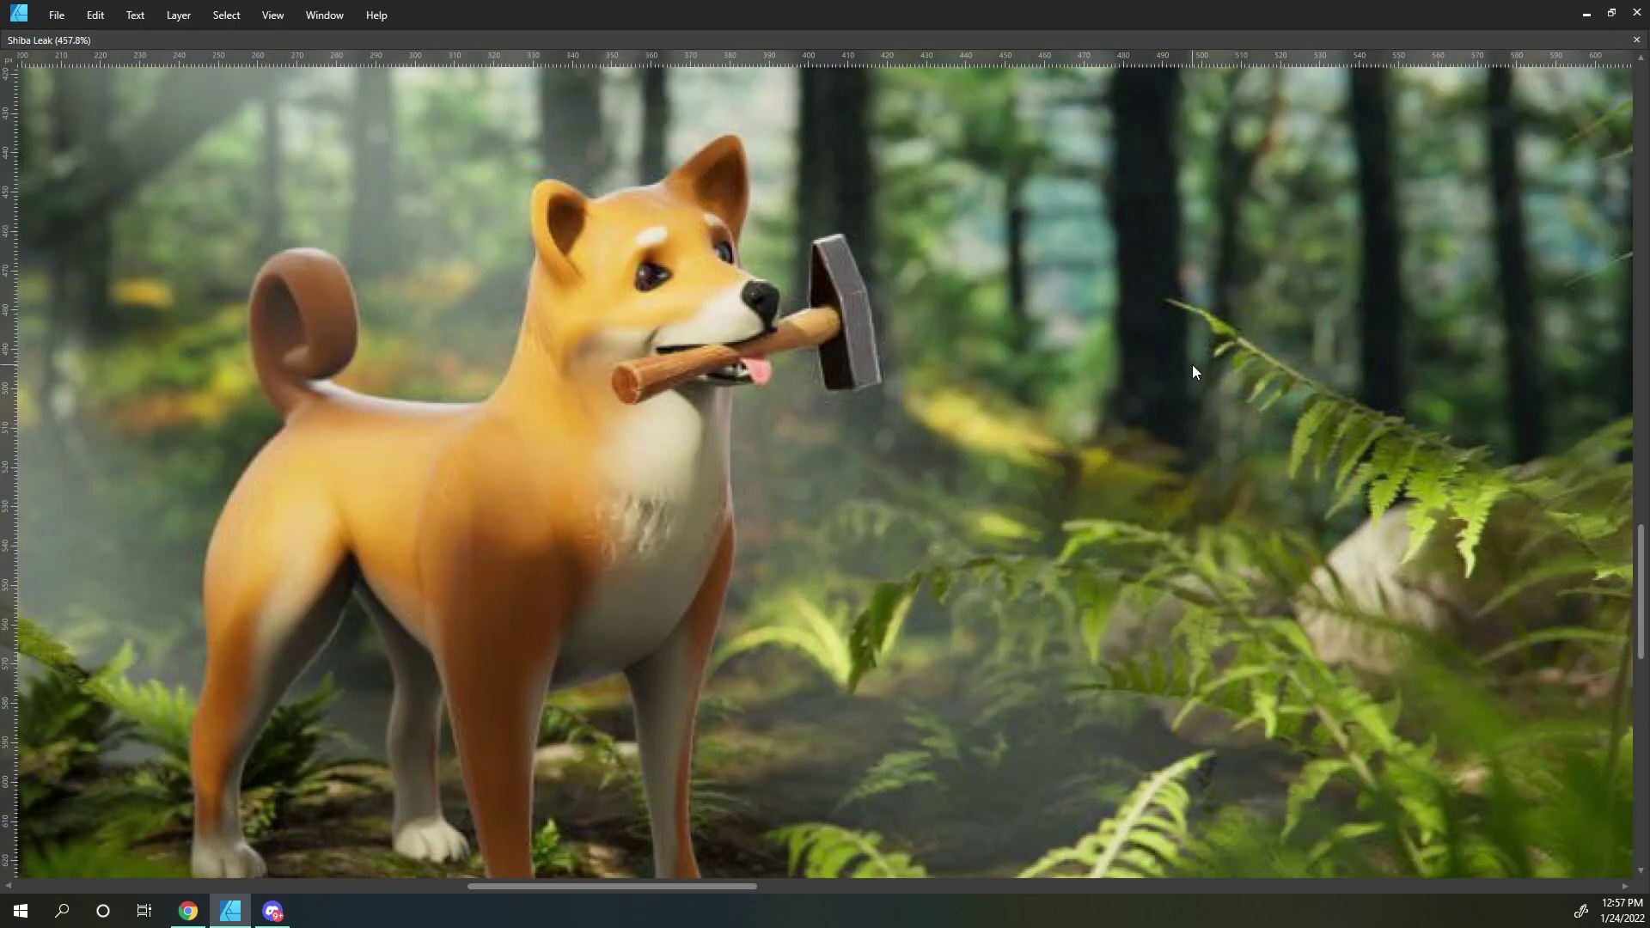